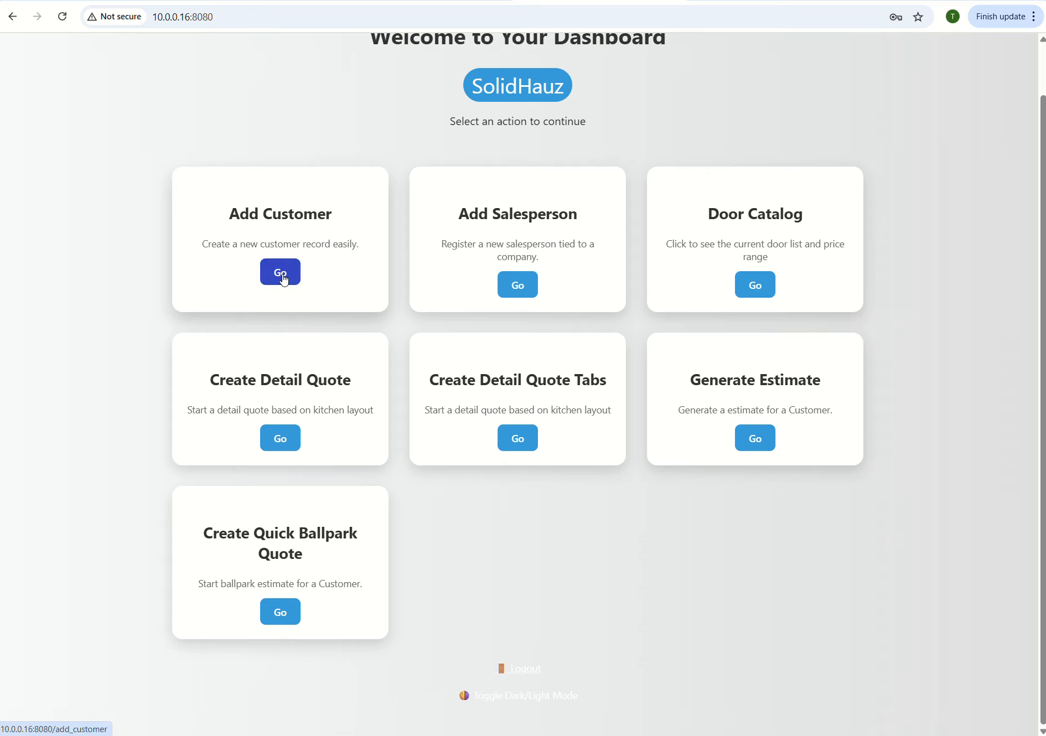
- Examine the fields of the Add Customer form and return to the dashboard
{"action": "left_click", "coordinate": [282, 278]}
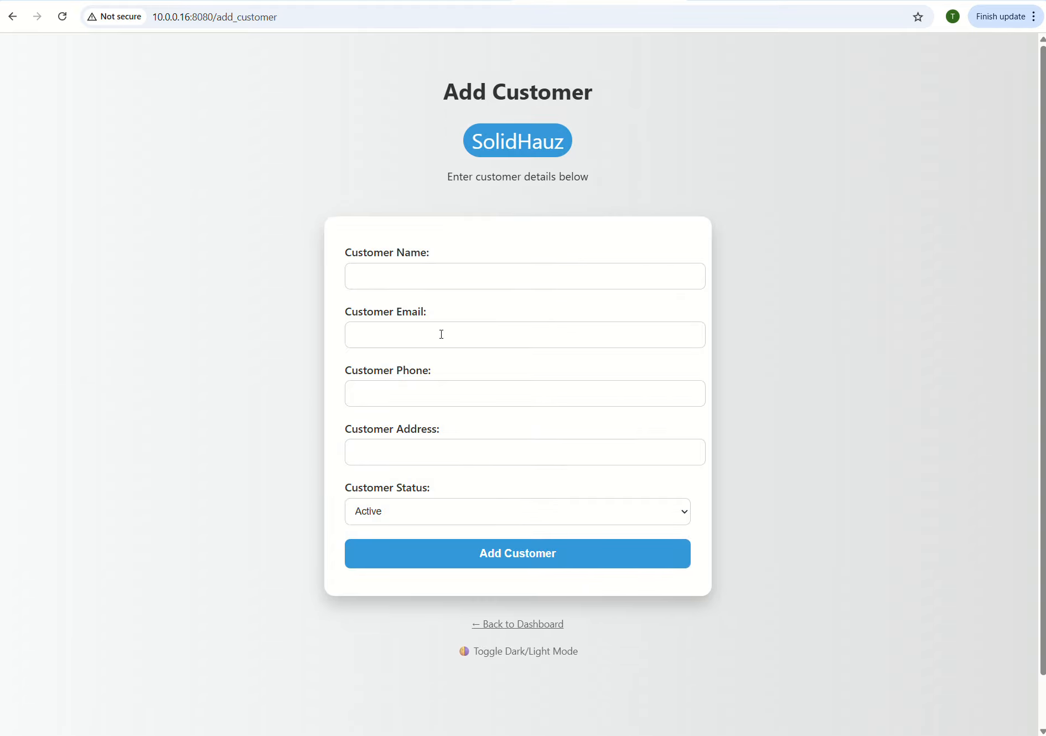
{"action": "left_click", "coordinate": [509, 631]}
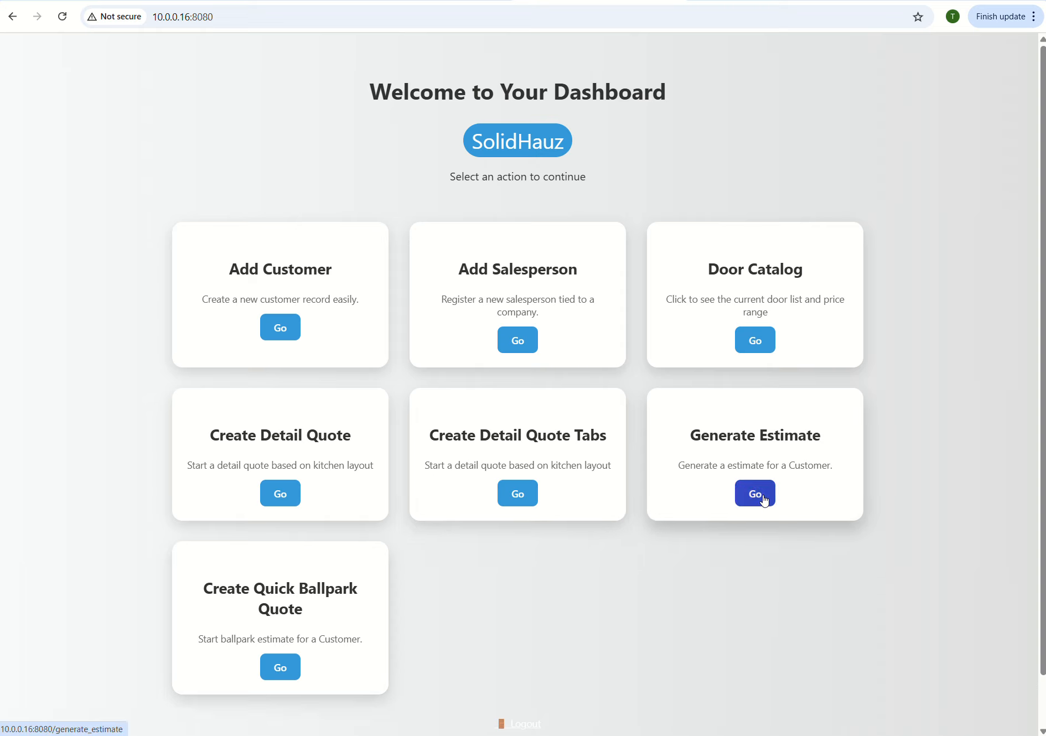
- Start a tabbed detail quote, go past its customer information and parameters, and insert two more cabinetry records
{"action": "left_click", "coordinate": [519, 498]}
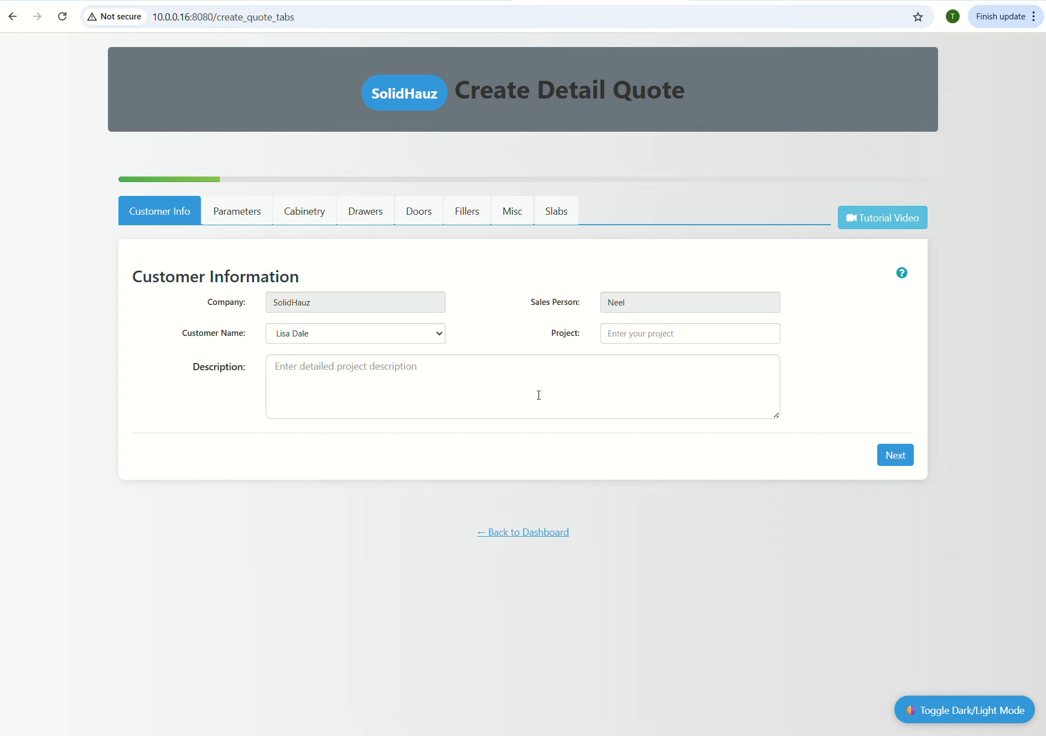
{"action": "left_click", "coordinate": [236, 214]}
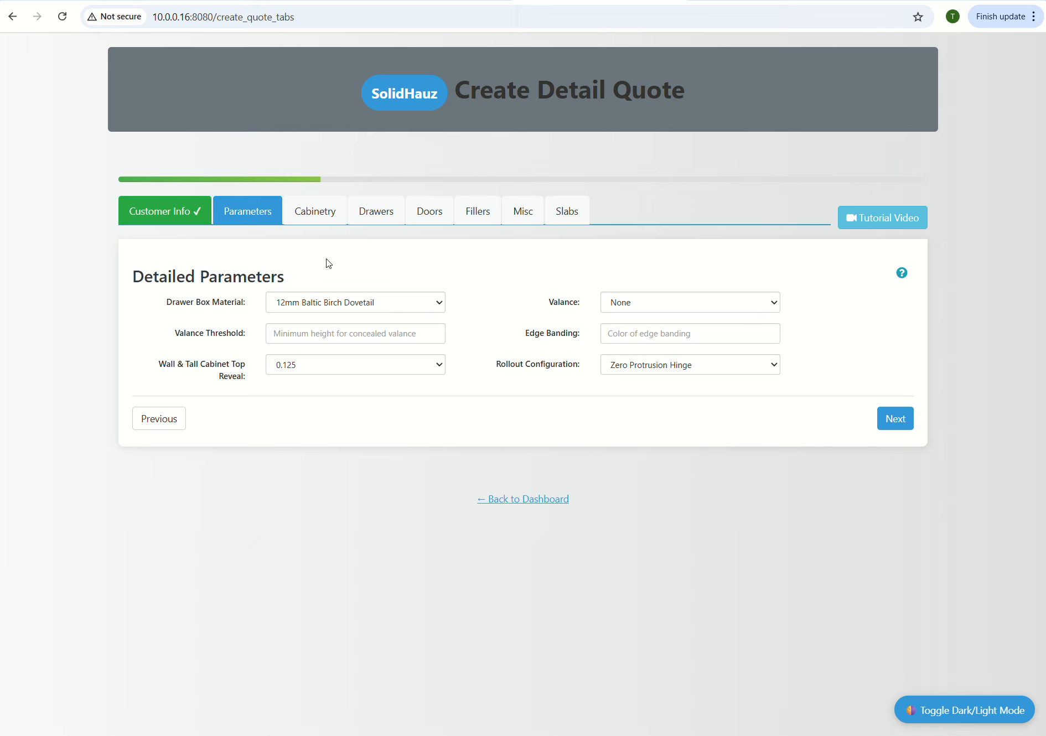
{"action": "left_click", "coordinate": [316, 211]}
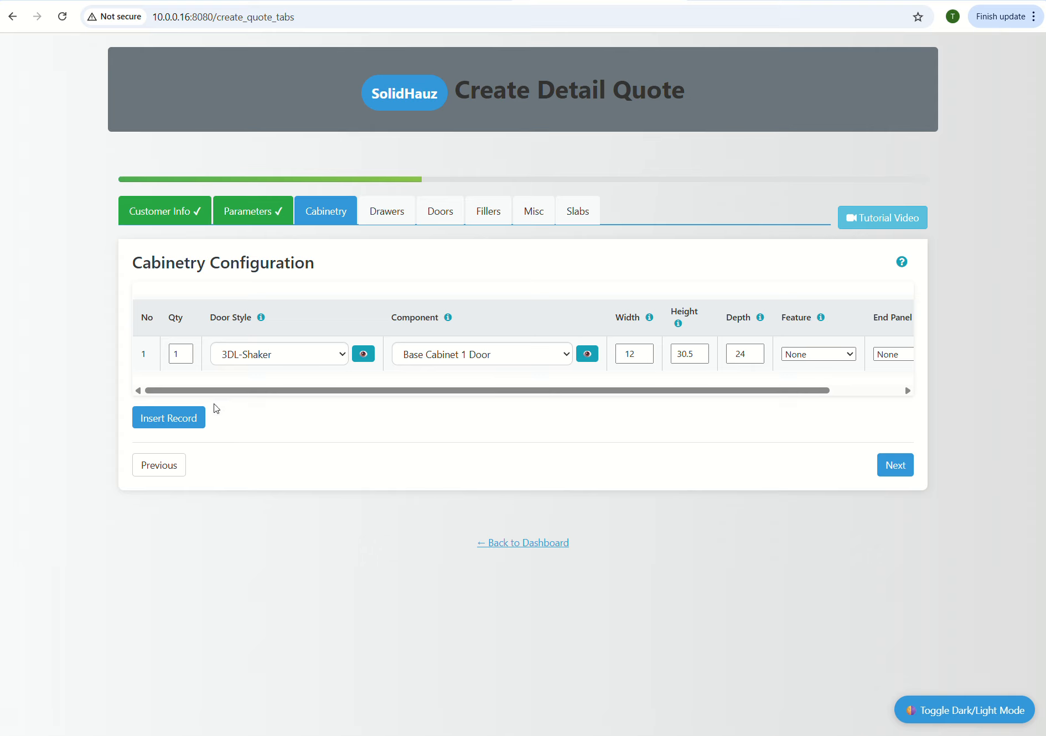
{"action": "left_click", "coordinate": [185, 418]}
{"action": "left_click", "coordinate": [183, 451]}
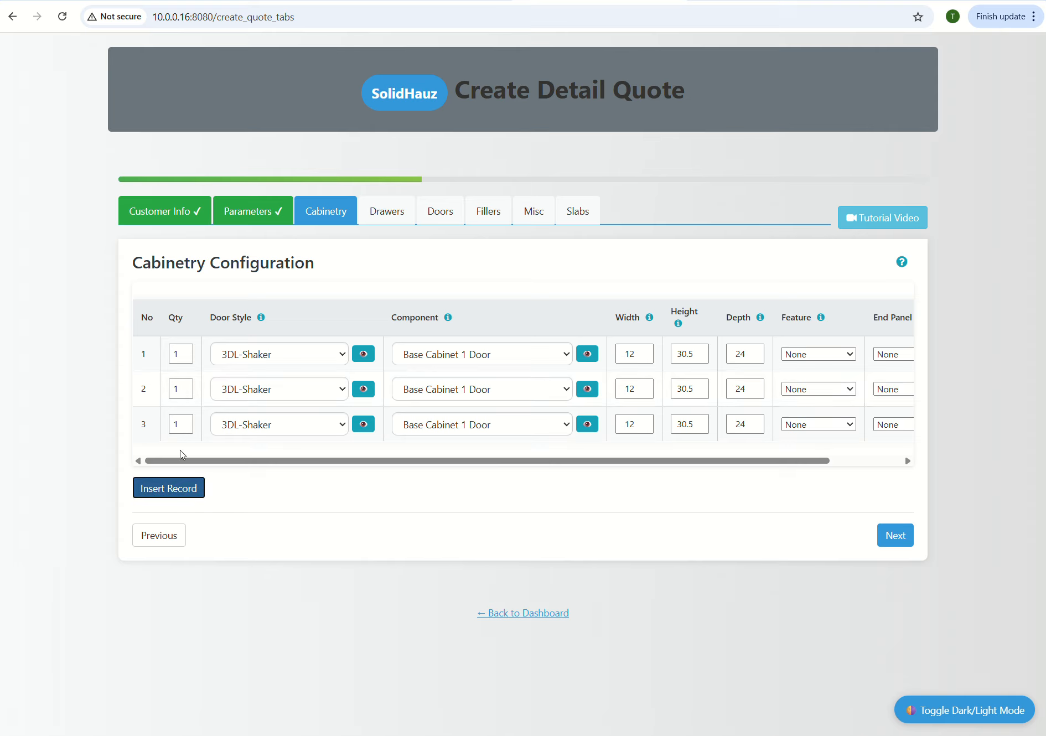
- Examine the detail quote's drawers, doors, fillers, misc and slabs sections, including the drawer component choices, and return to the dashboard
{"action": "left_click", "coordinate": [393, 219]}
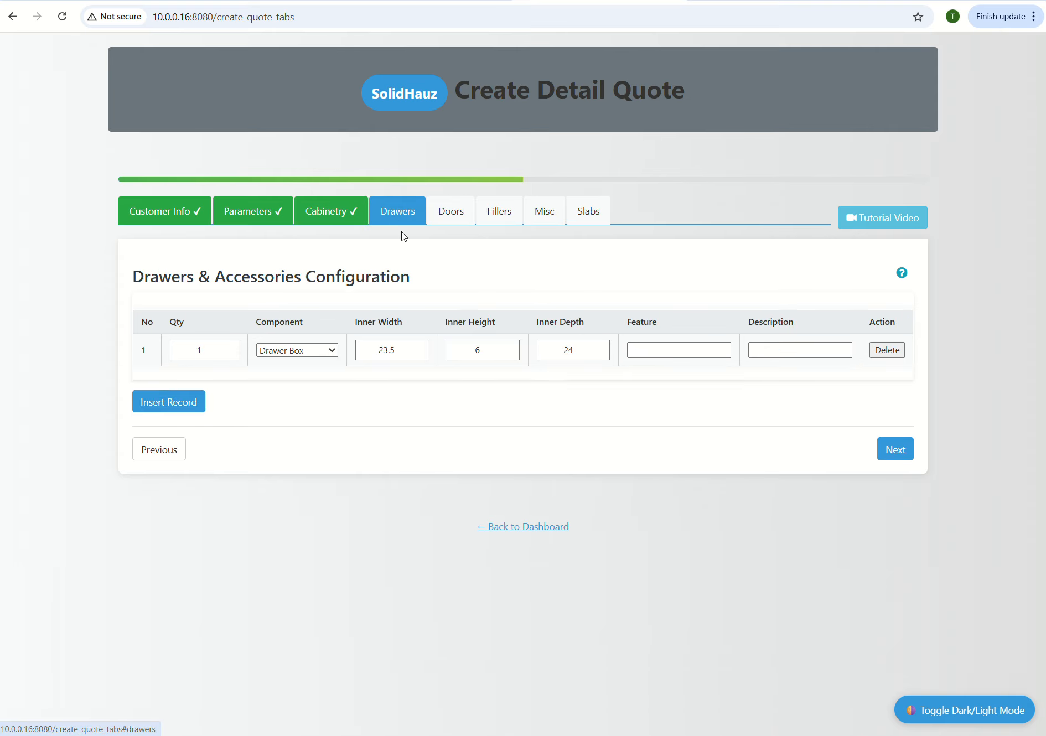
{"action": "left_click", "coordinate": [331, 351]}
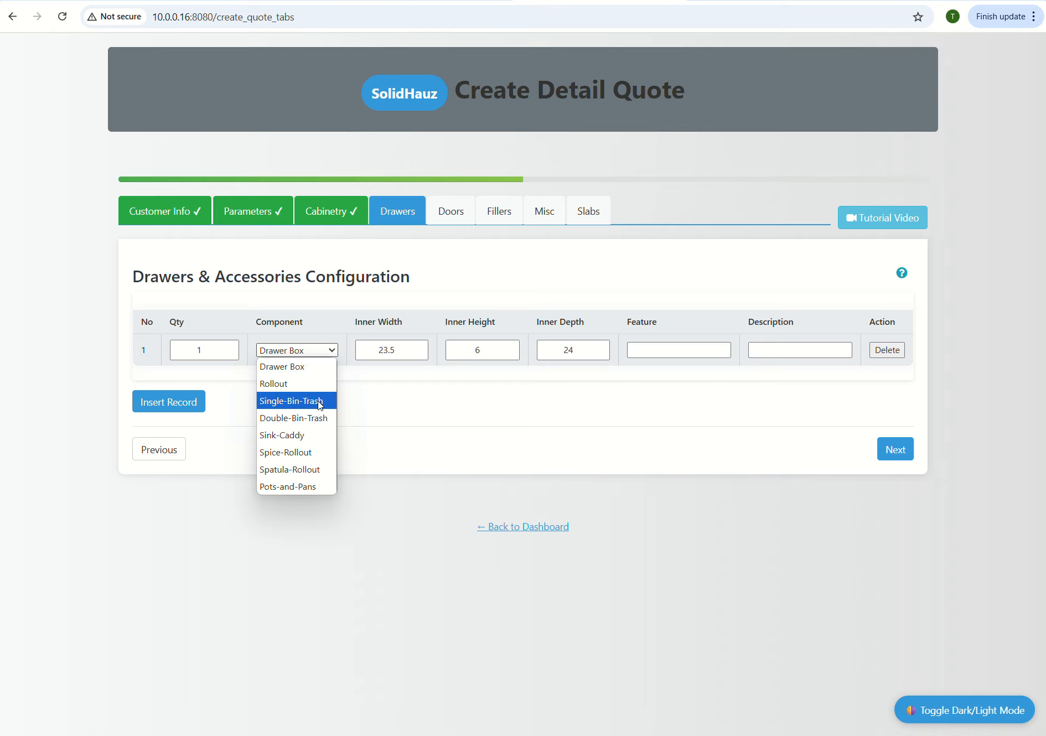
{"action": "left_click", "coordinate": [456, 215]}
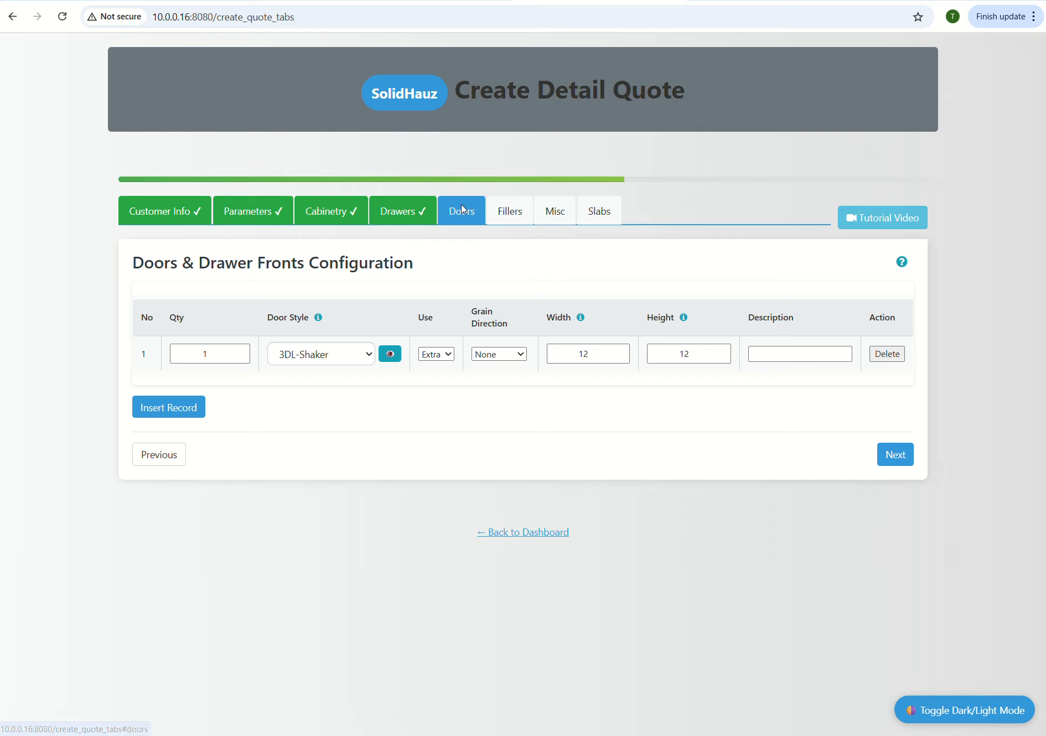
{"action": "left_click", "coordinate": [514, 214]}
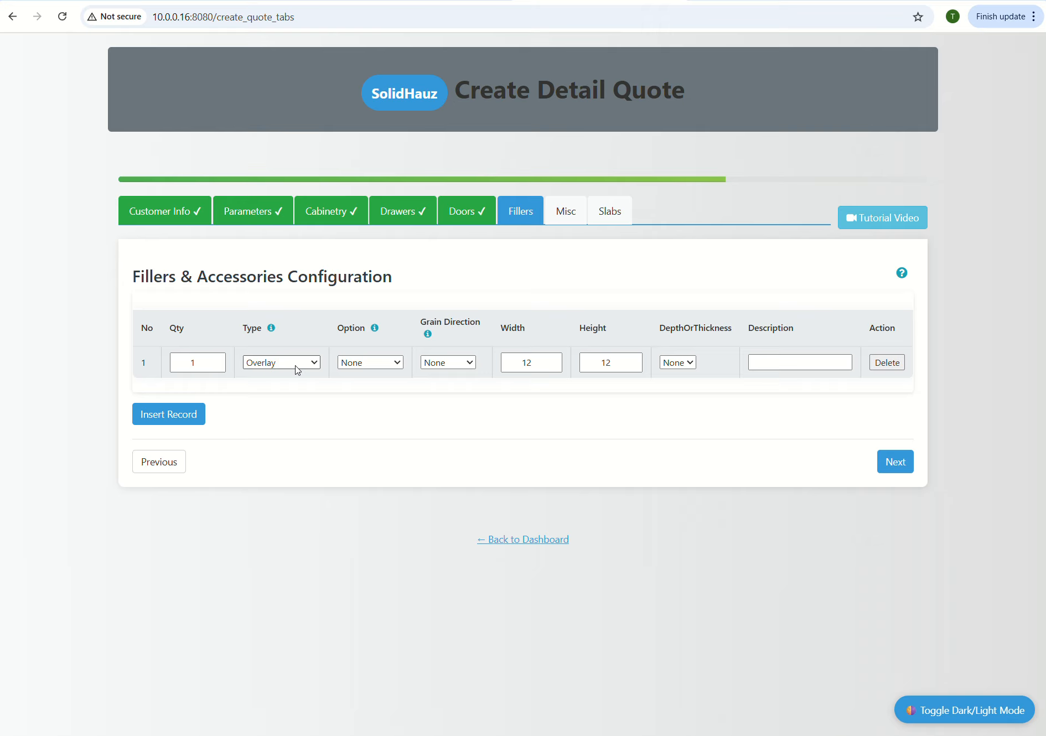
{"action": "left_click", "coordinate": [566, 215]}
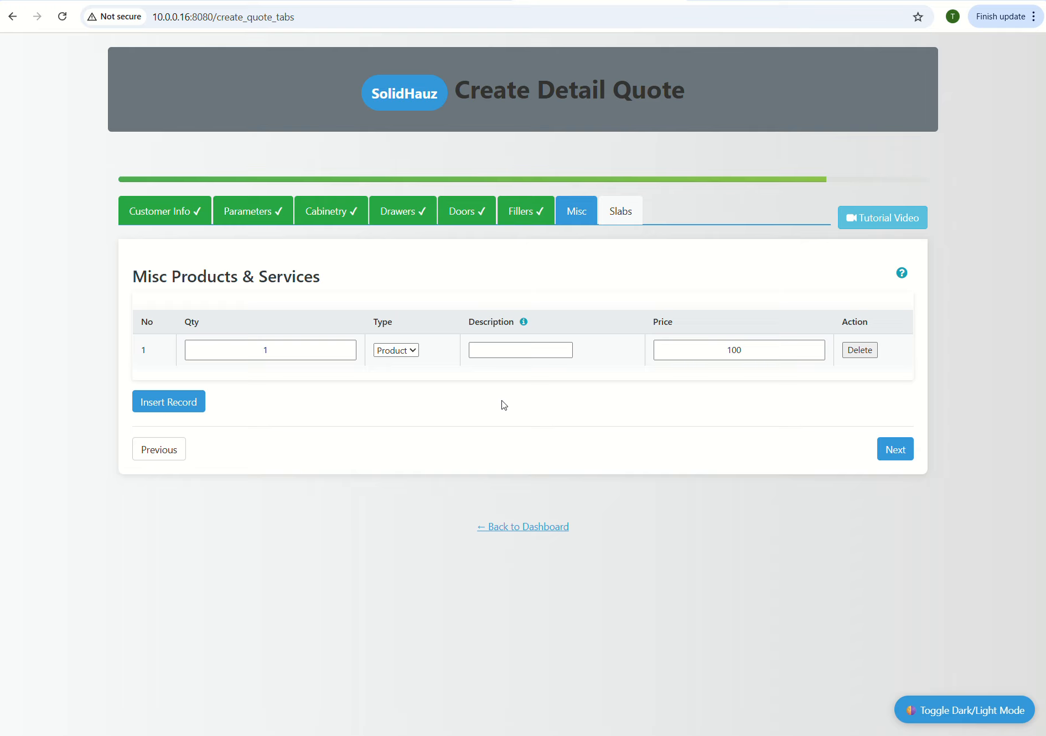
{"action": "left_click", "coordinate": [521, 350]}
{"action": "left_click", "coordinate": [630, 215]}
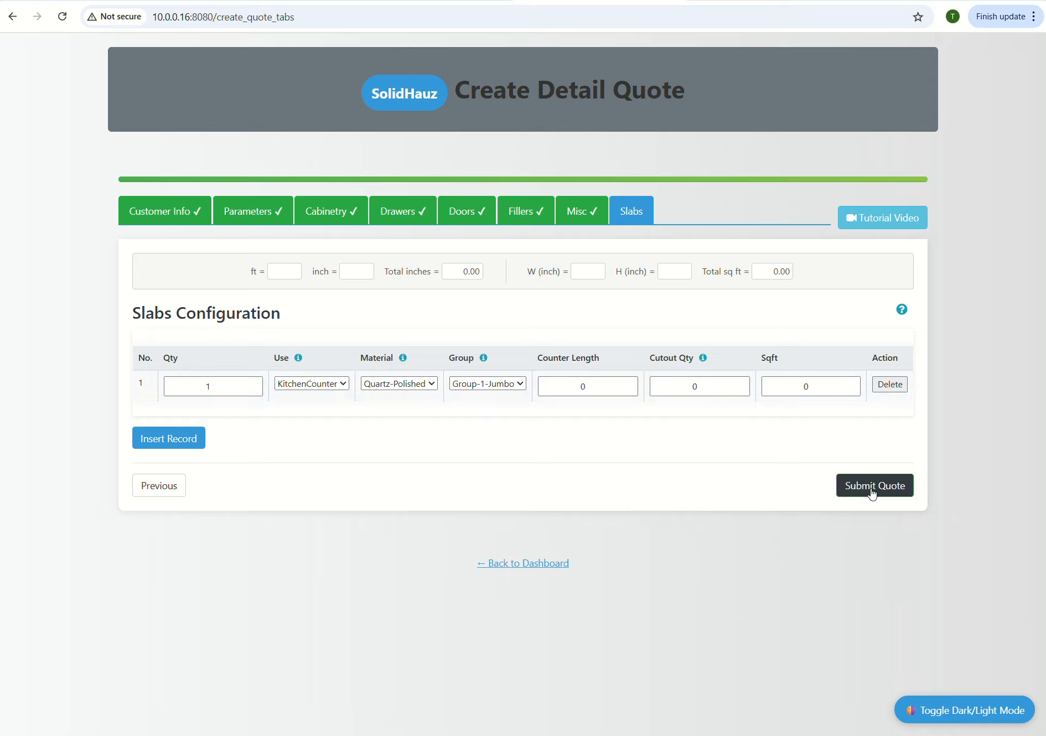
{"action": "left_click", "coordinate": [549, 564]}
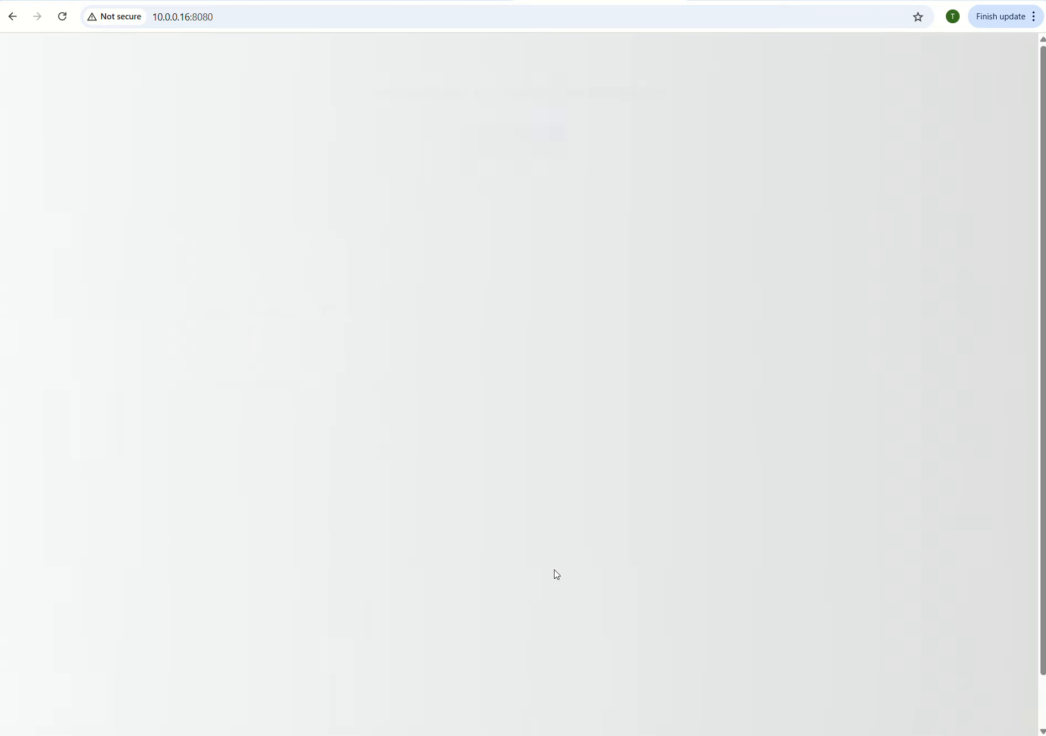
- Start a quick ballpark quote and examine the quantity and component choices in its cabinetry section
{"action": "scroll", "coordinate": [521, 567], "scroll_direction": "down", "scroll_amount": 1}
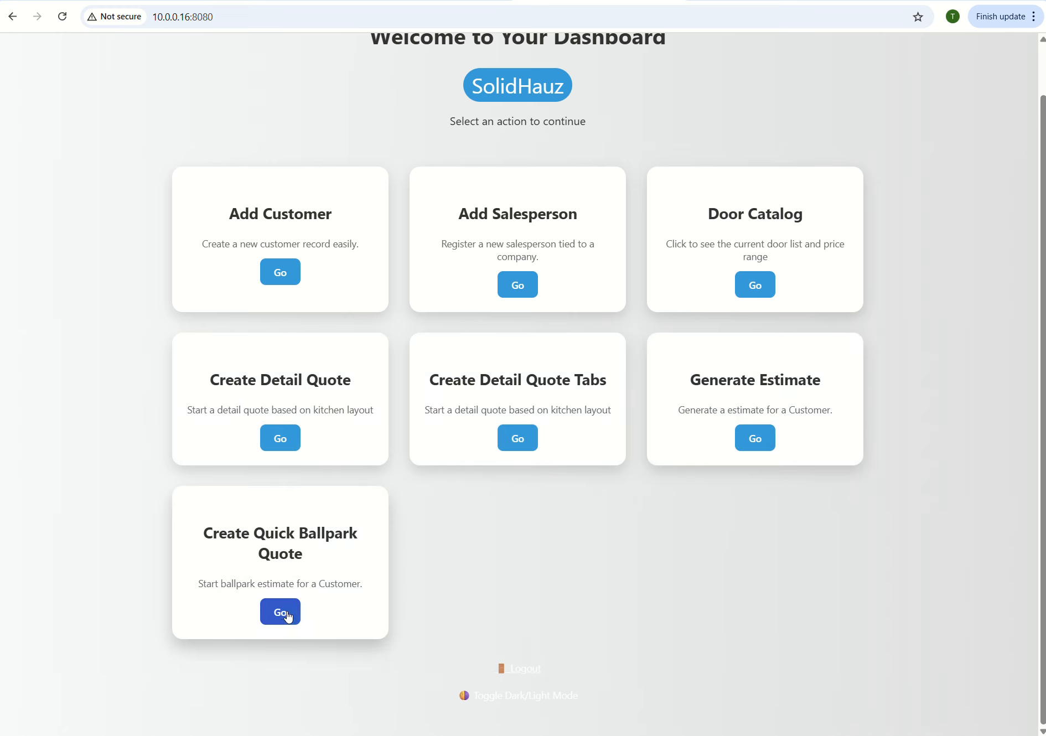
{"action": "left_click", "coordinate": [286, 614]}
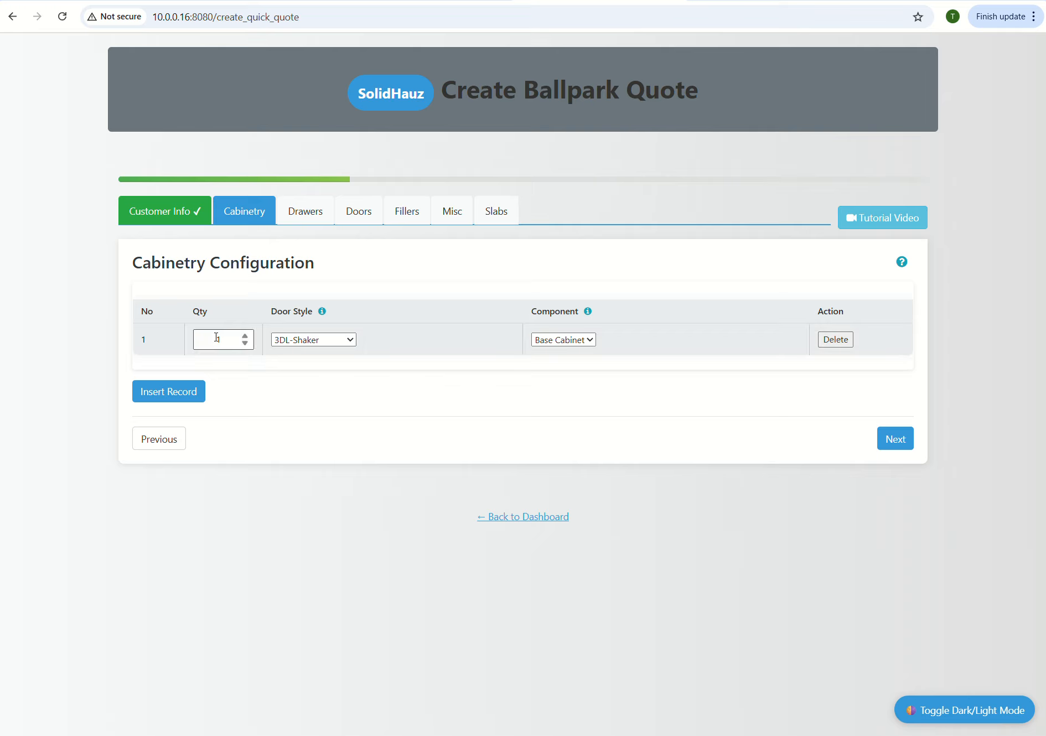
{"action": "left_click", "coordinate": [234, 339]}
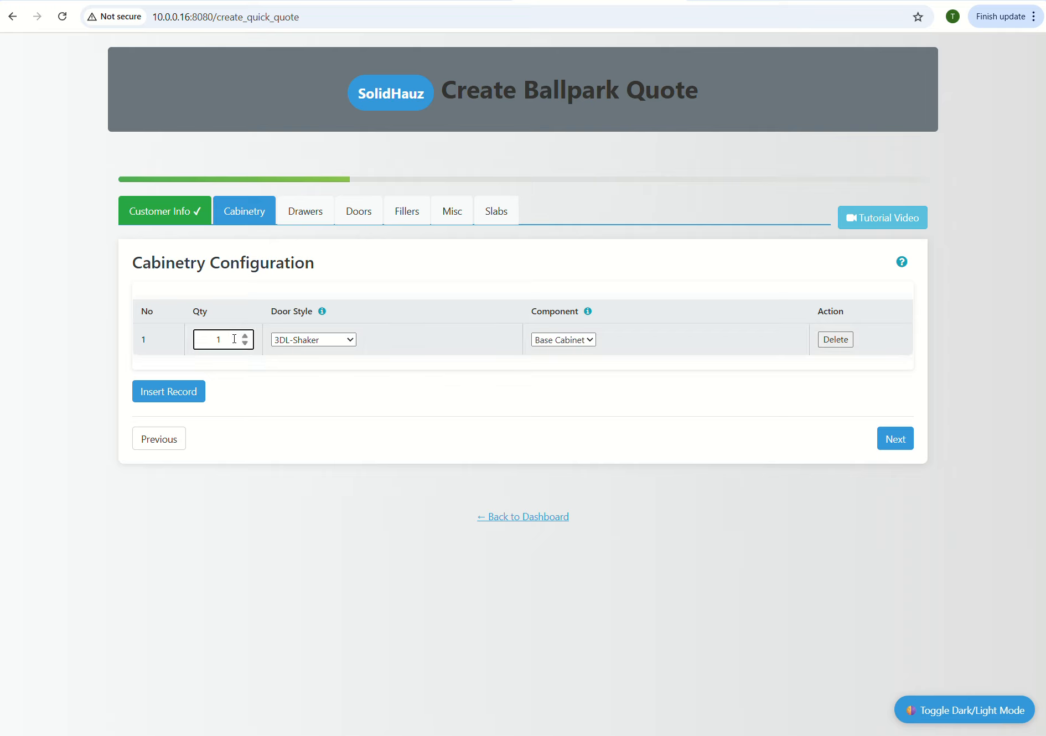
{"action": "left_click", "coordinate": [562, 341]}
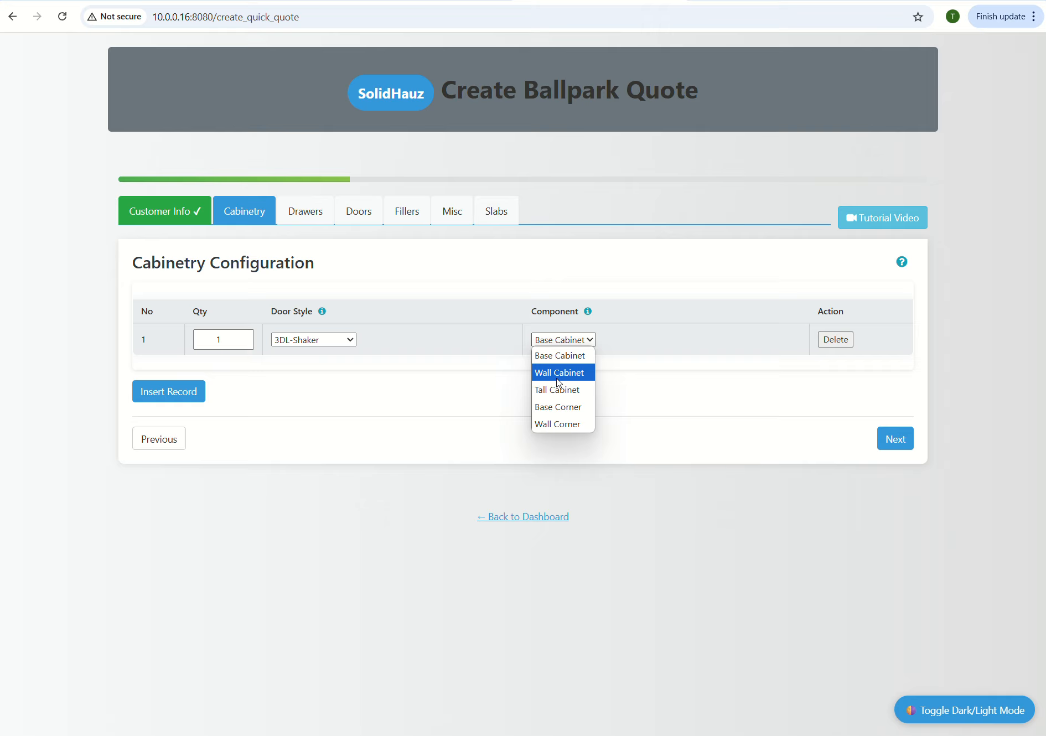
{"action": "left_click", "coordinate": [419, 400]}
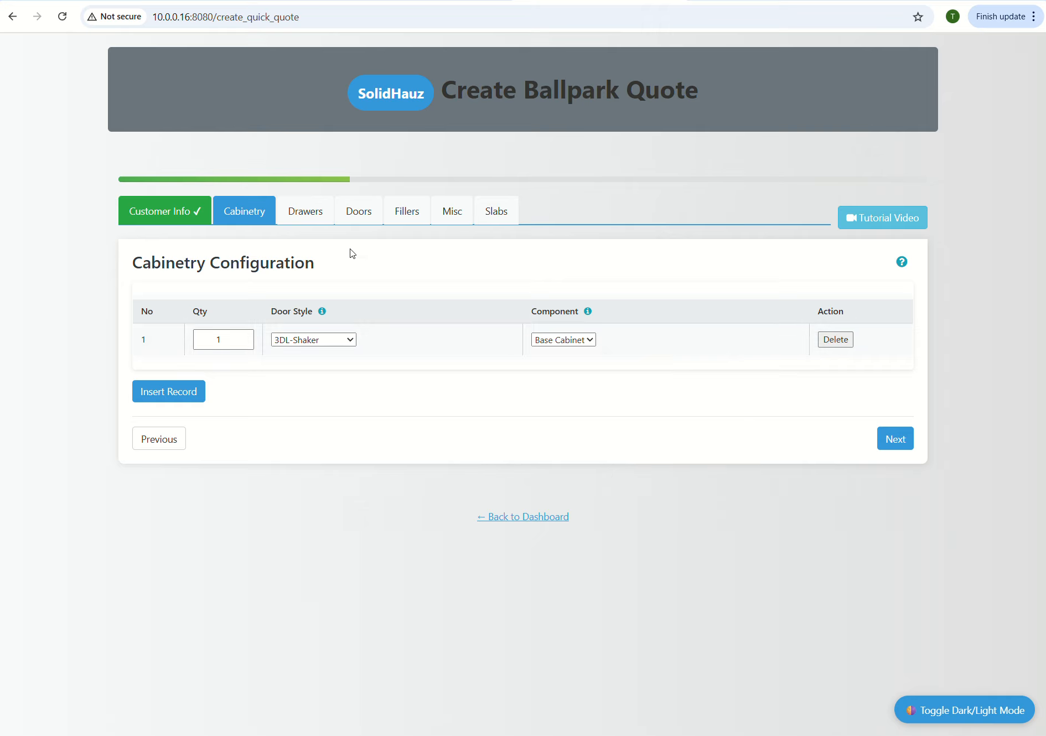
- Set the drawer box quantity to 10 in the ballpark quote's drawers section
{"action": "left_click", "coordinate": [303, 215]}
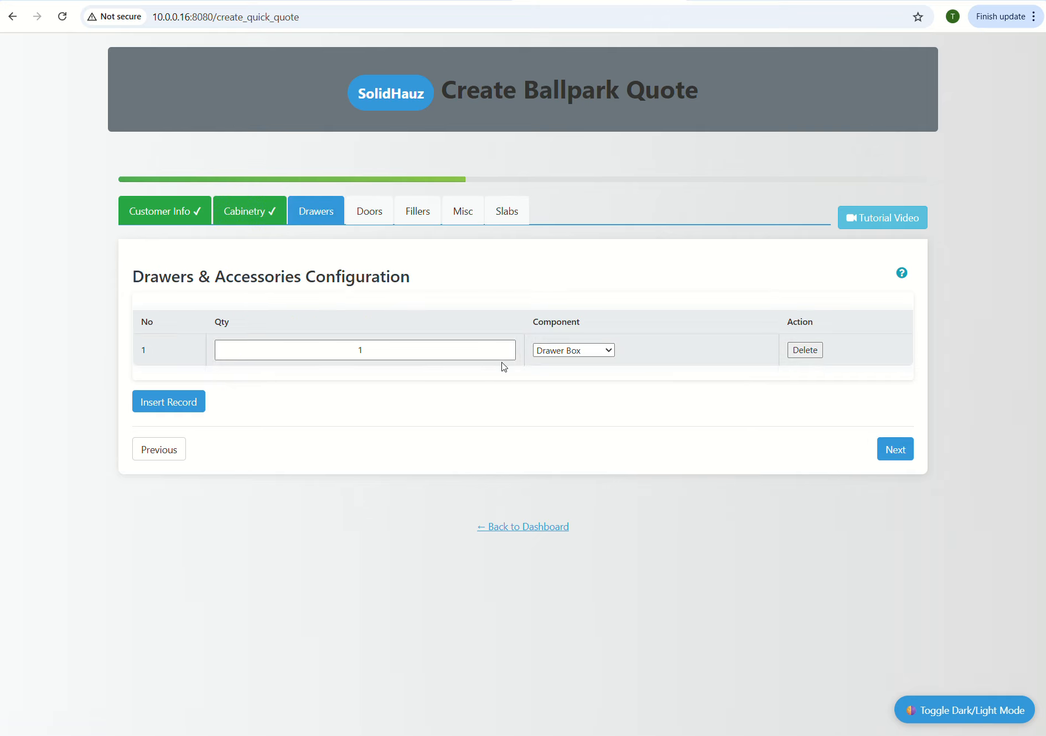
{"action": "left_click", "coordinate": [435, 353]}
{"action": "type", "text": "0"}
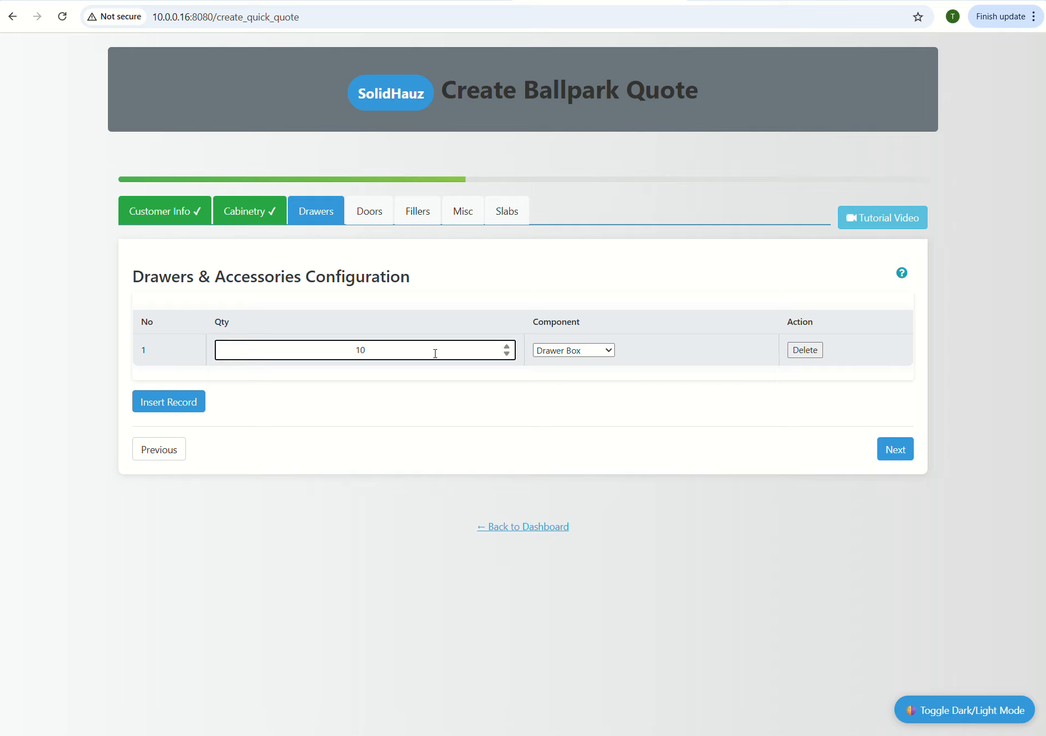
{"action": "left_click", "coordinate": [446, 386]}
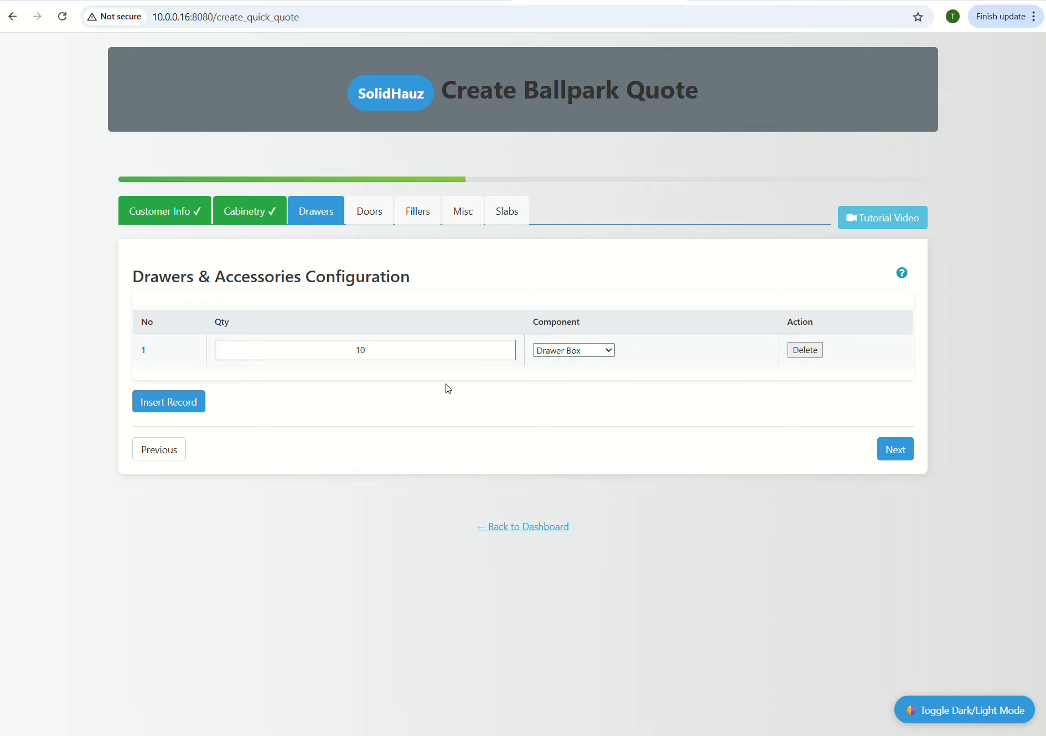
- Set the use of the 3DL-Shaker record to Door in the ballpark quote's doors section
{"action": "left_click", "coordinate": [370, 215]}
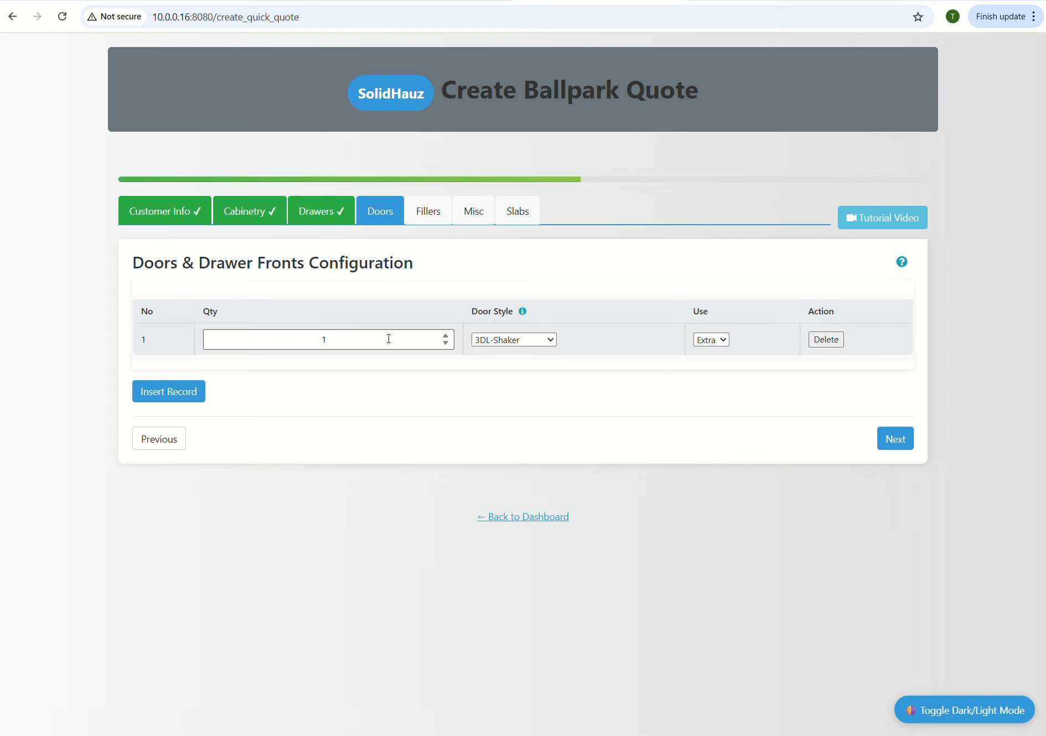
{"action": "left_click", "coordinate": [723, 341]}
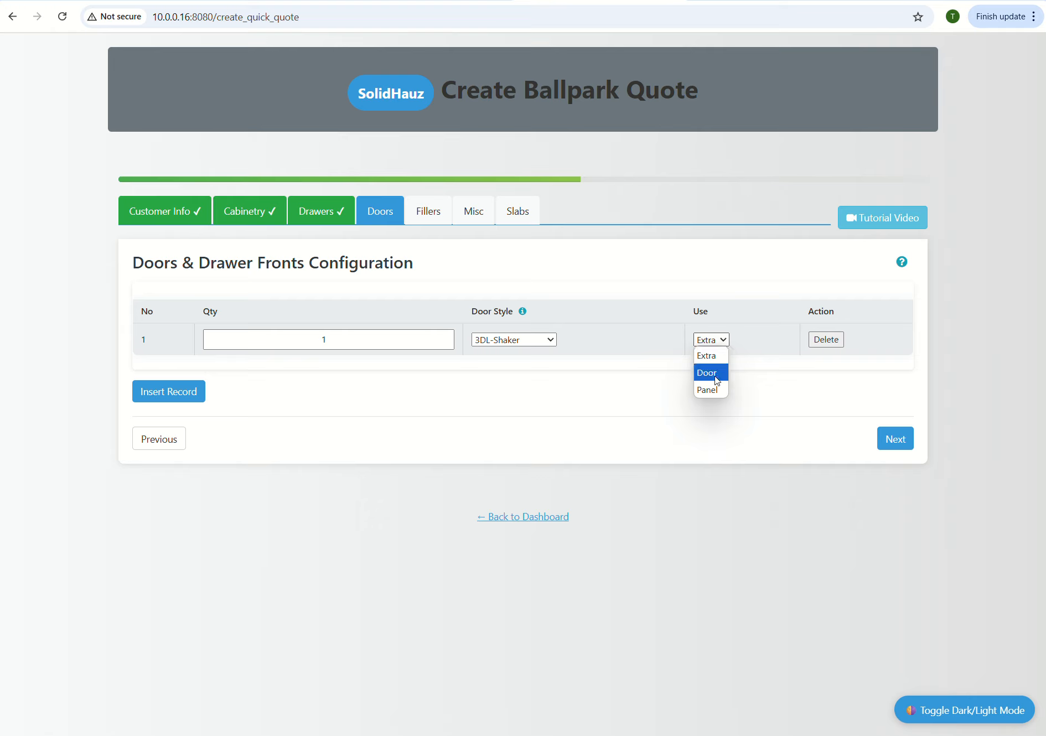
{"action": "left_click", "coordinate": [717, 373]}
{"action": "left_click", "coordinate": [715, 340]}
{"action": "left_click", "coordinate": [577, 404]}
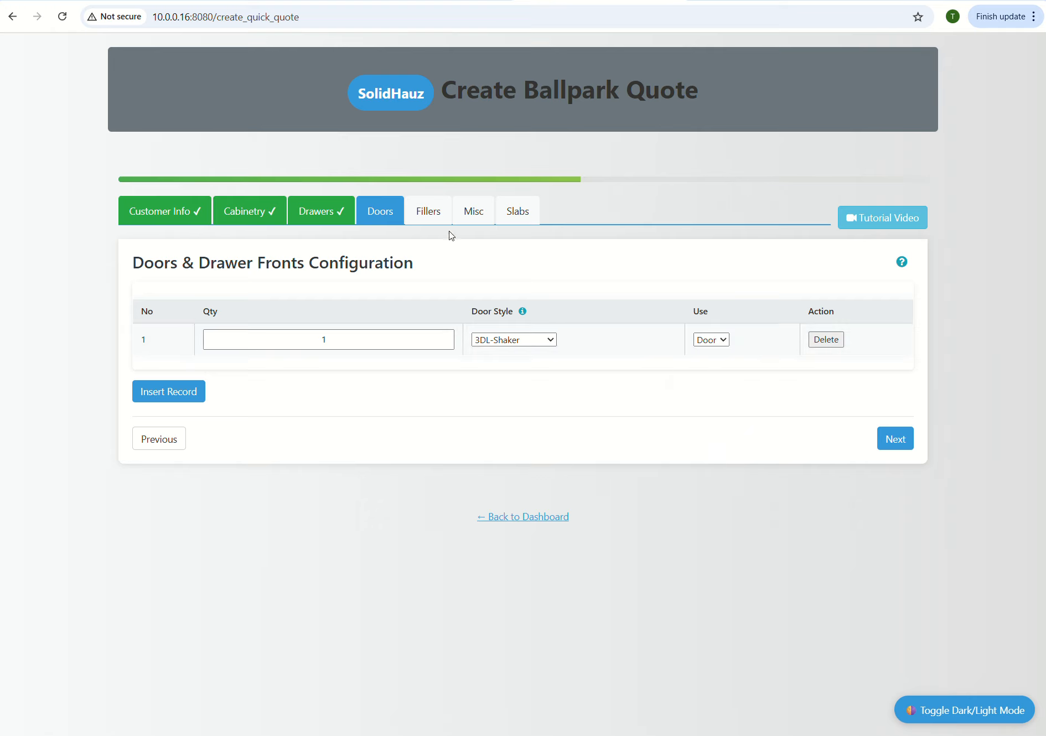
- Examine the ballpark quote's filler types, misc products and slabs sections, and return to the dashboard
{"action": "left_click", "coordinate": [429, 216]}
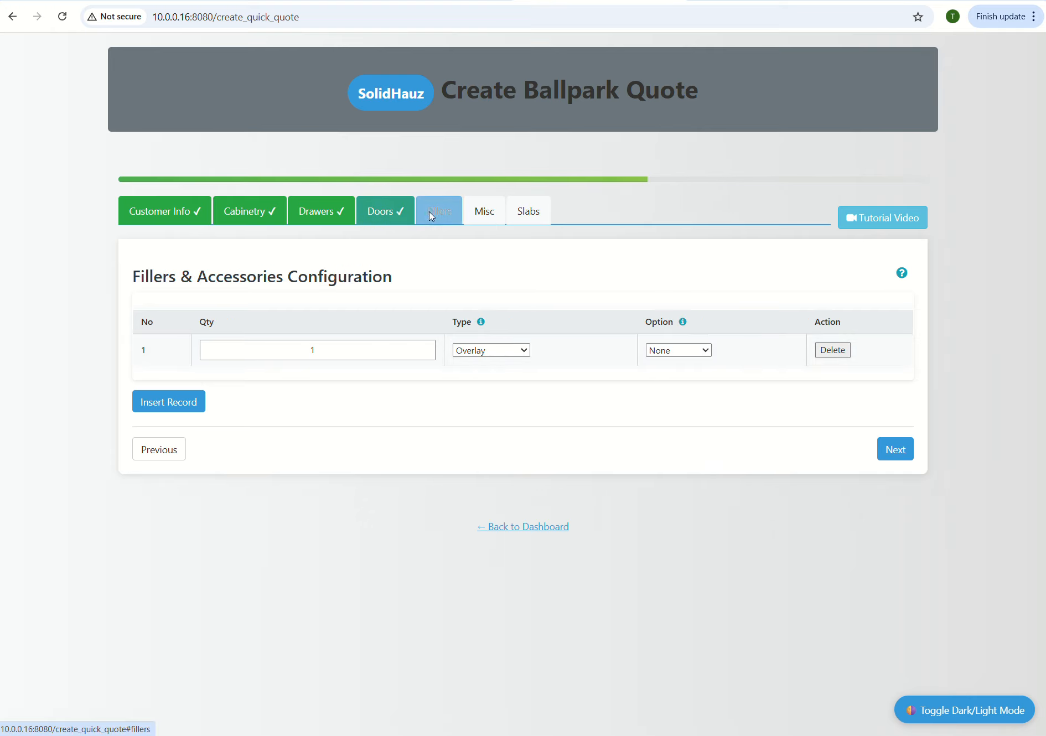
{"action": "left_click", "coordinate": [498, 350]}
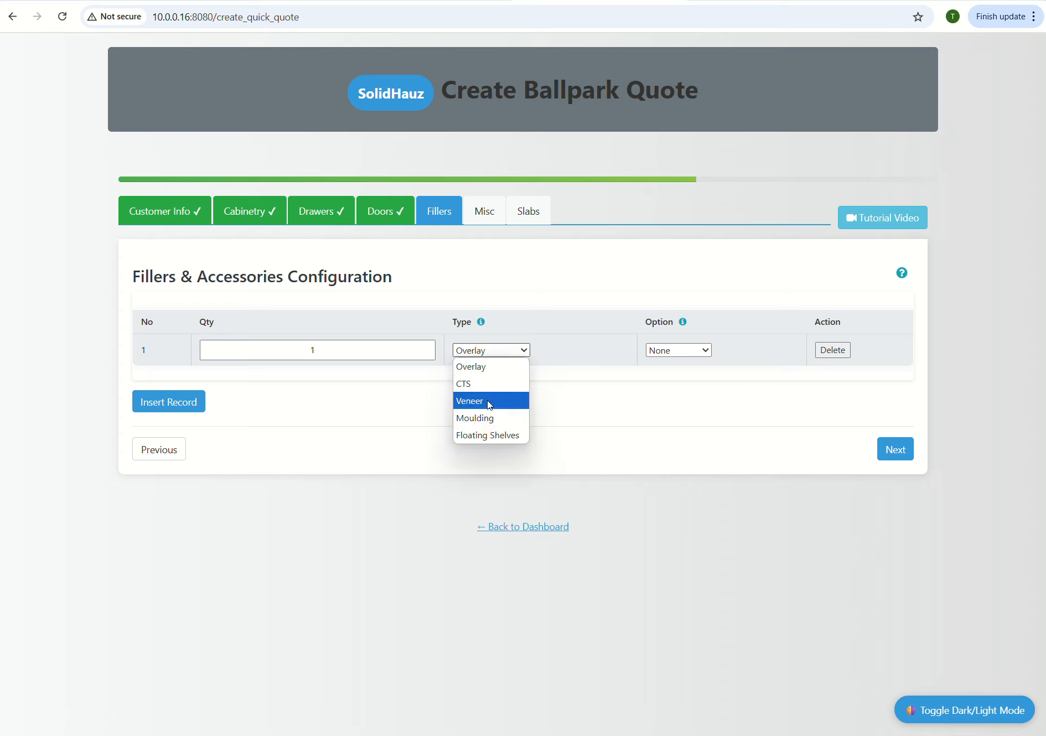
{"action": "left_click", "coordinate": [491, 217]}
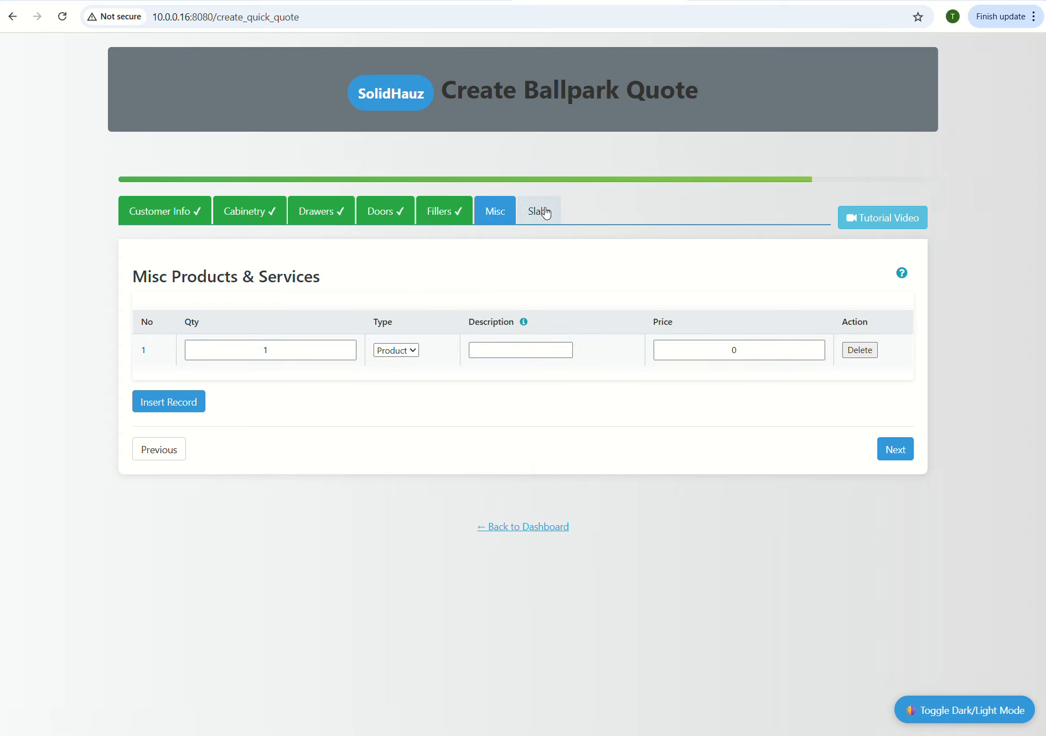
{"action": "left_click", "coordinate": [544, 209]}
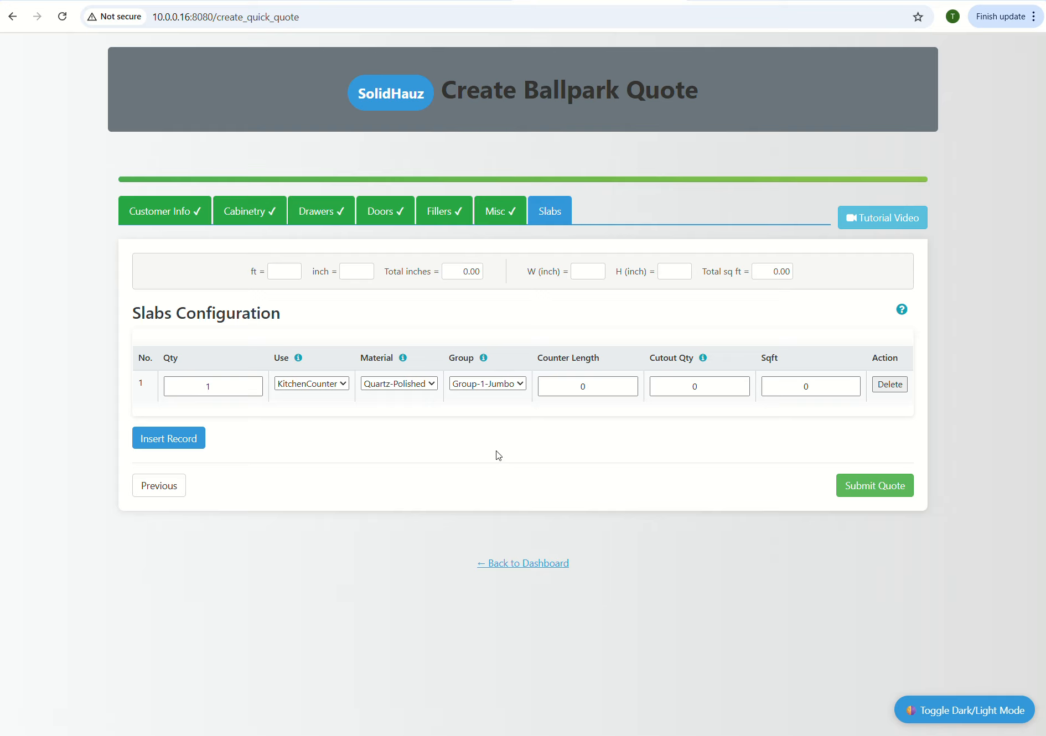
{"action": "left_click", "coordinate": [525, 565]}
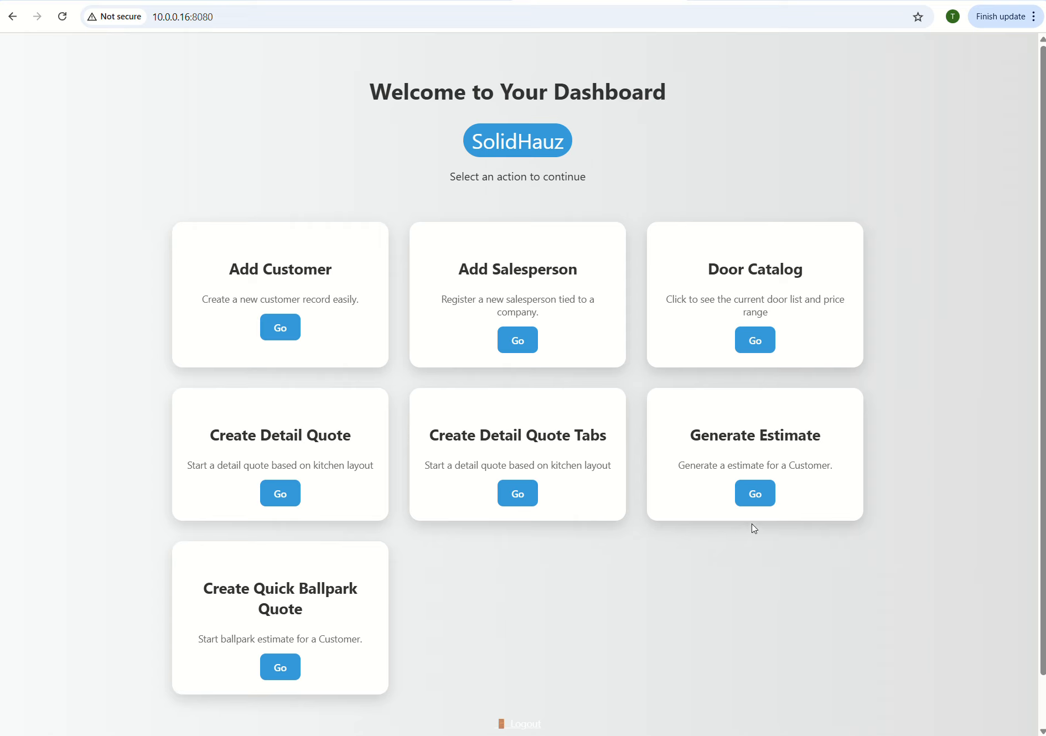
- Open the Generate Estimate form and examine its salesperson, discount code and tax rate fields
{"action": "left_click", "coordinate": [763, 500]}
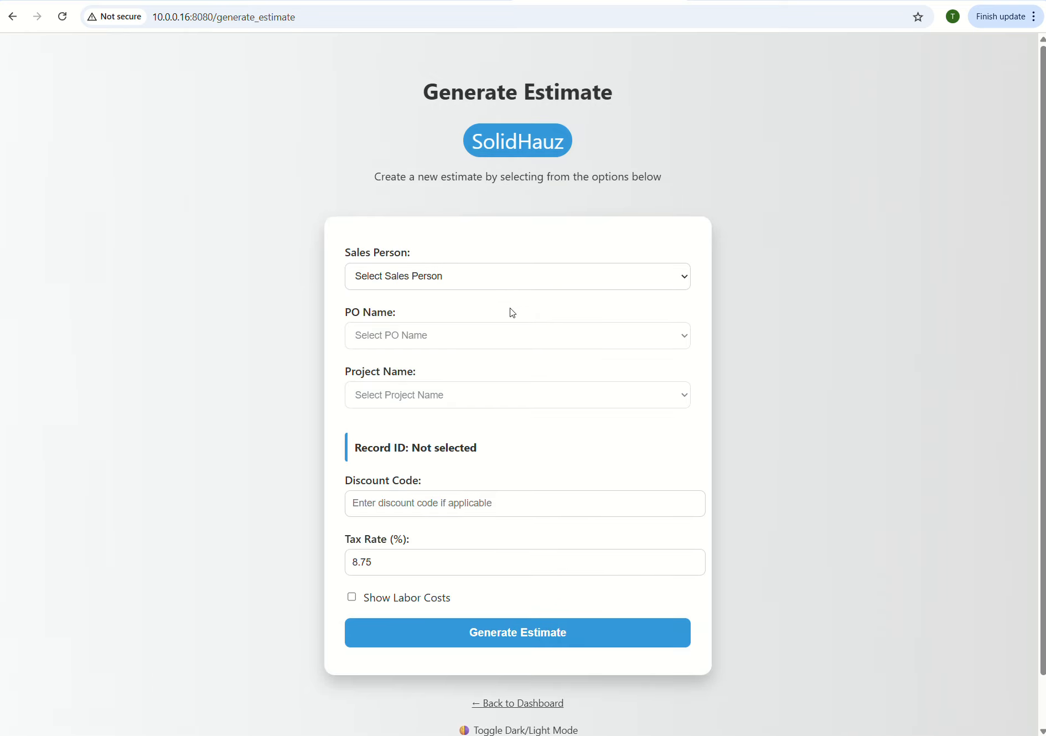
{"action": "left_click", "coordinate": [470, 276]}
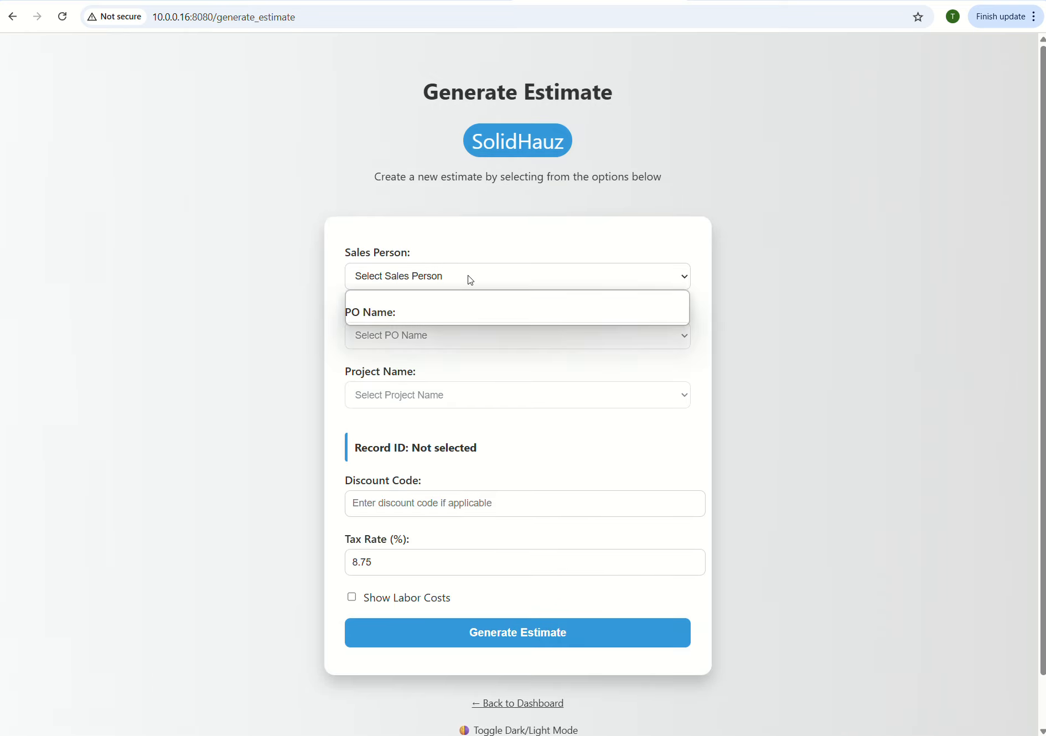
{"action": "left_click", "coordinate": [498, 455]}
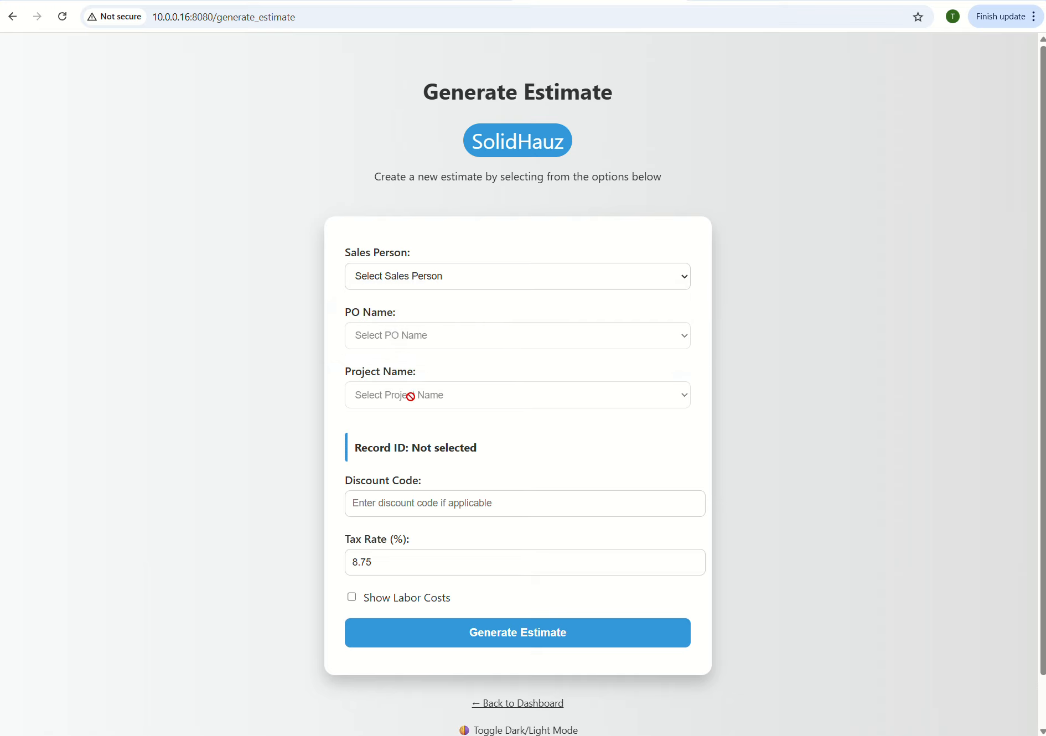
{"action": "left_click", "coordinate": [403, 503]}
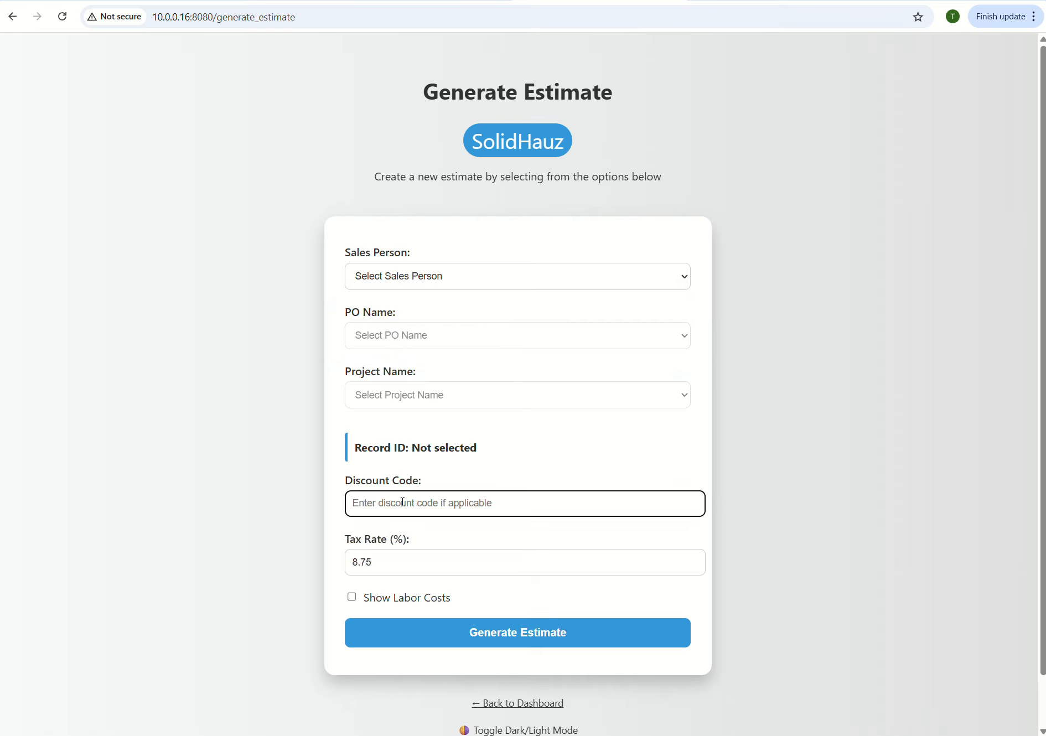
{"action": "left_click_drag", "start_coordinate": [378, 563], "coordinate": [341, 564]}
- Enable Show Labor Costs and Itemize Labor Costs for the estimate, and switch the labor costs display off again
{"action": "left_click", "coordinate": [373, 602]}
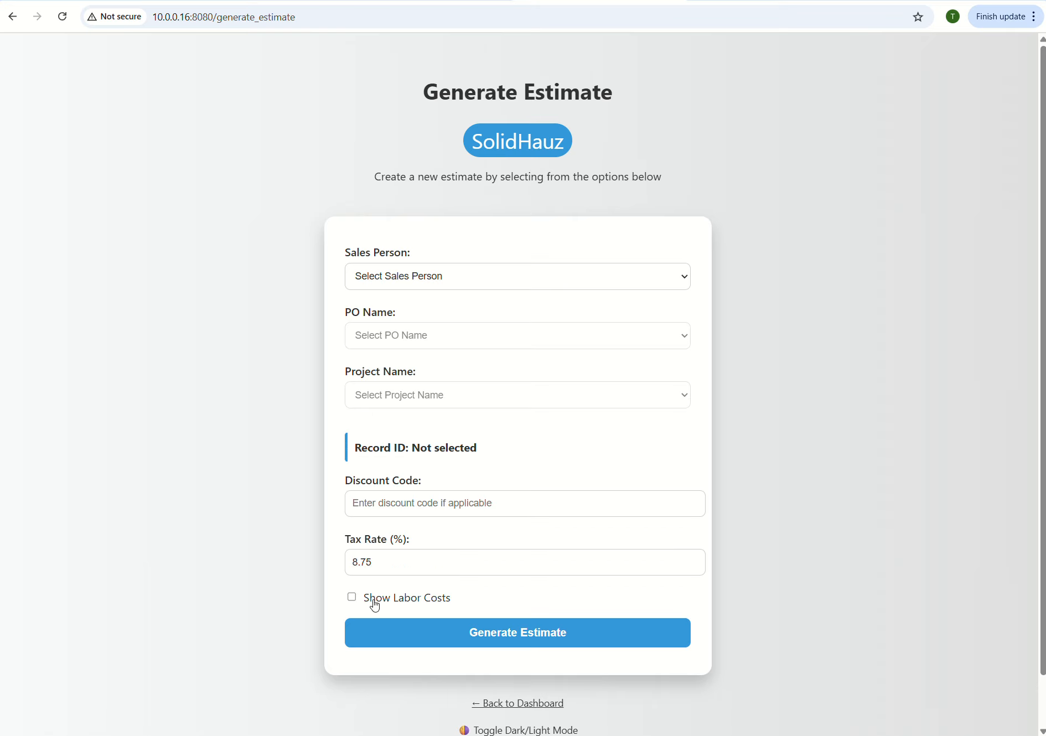
{"action": "left_click", "coordinate": [375, 605]}
{"action": "scroll", "coordinate": [388, 609], "scroll_direction": "down", "scroll_amount": 1}
{"action": "left_click", "coordinate": [386, 570]}
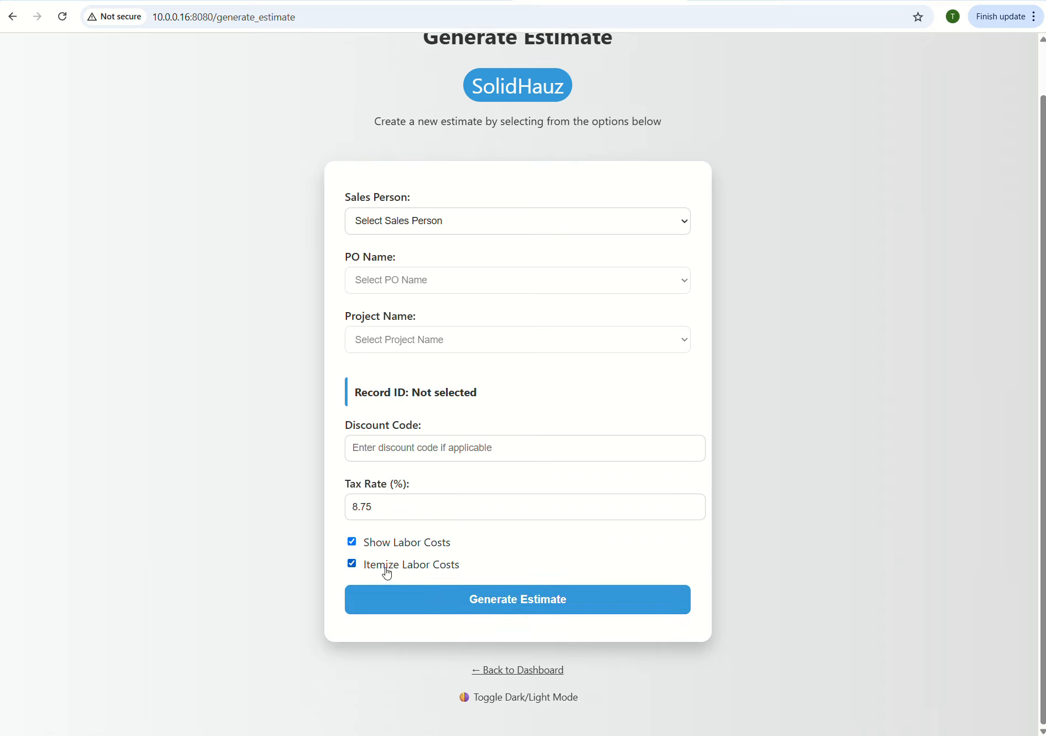
{"action": "left_click", "coordinate": [402, 541]}
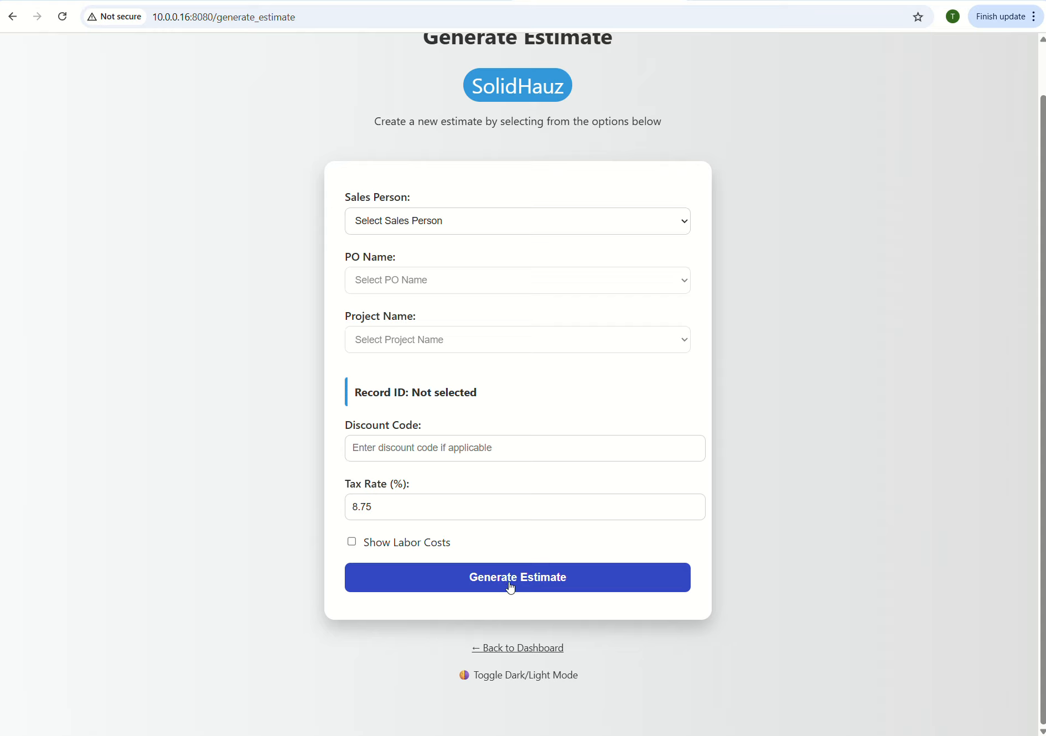
- Leave the estimate form and load the dashboard at 10.0.0.16:8080
{"action": "left_click", "coordinate": [521, 649]}
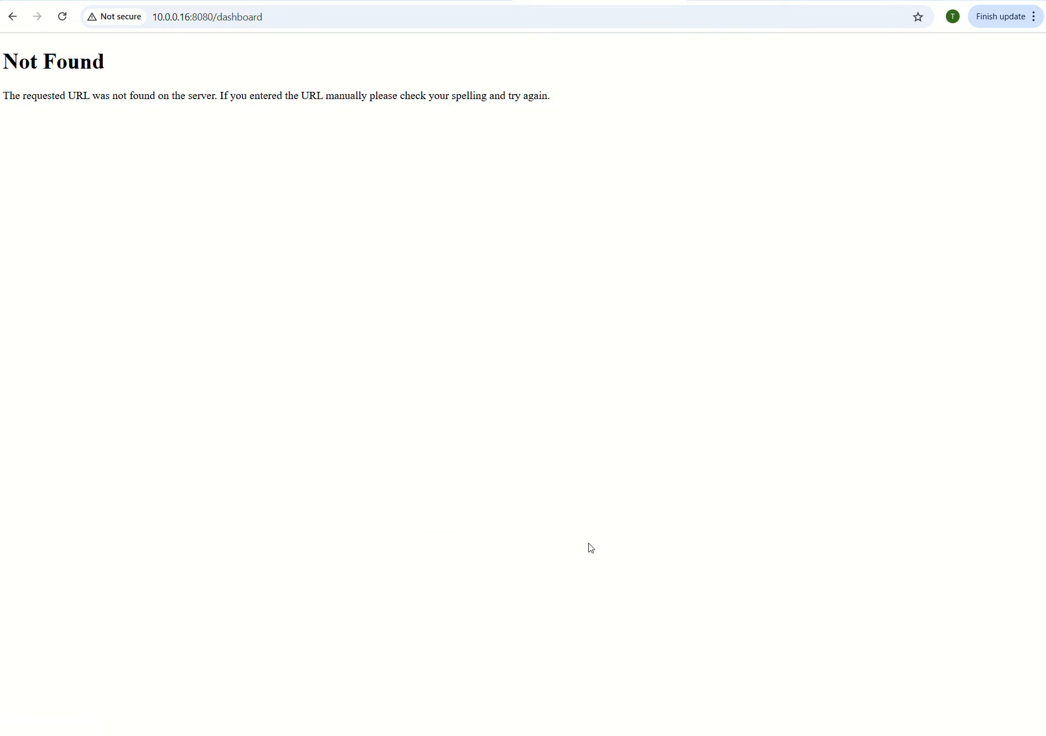
{"action": "left_click", "coordinate": [216, 18]}
{"action": "left_click", "coordinate": [219, 17]}
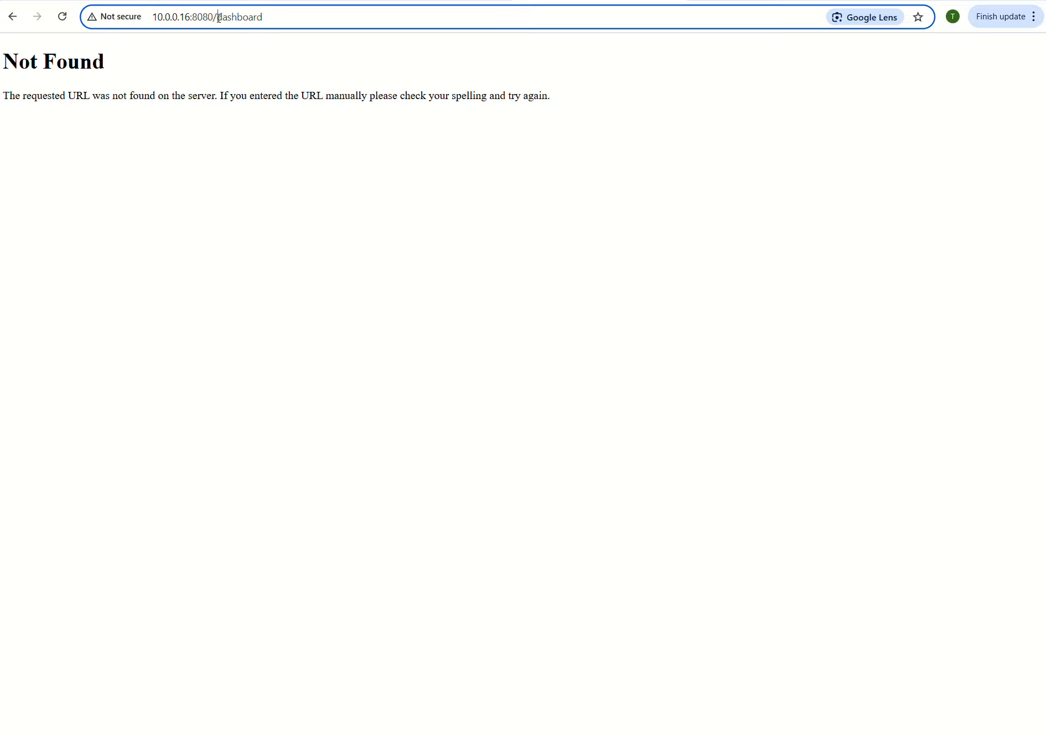
{"action": "key", "text": "shift+End"}
{"action": "key", "text": "Delete"}
{"action": "key", "text": "Return"}
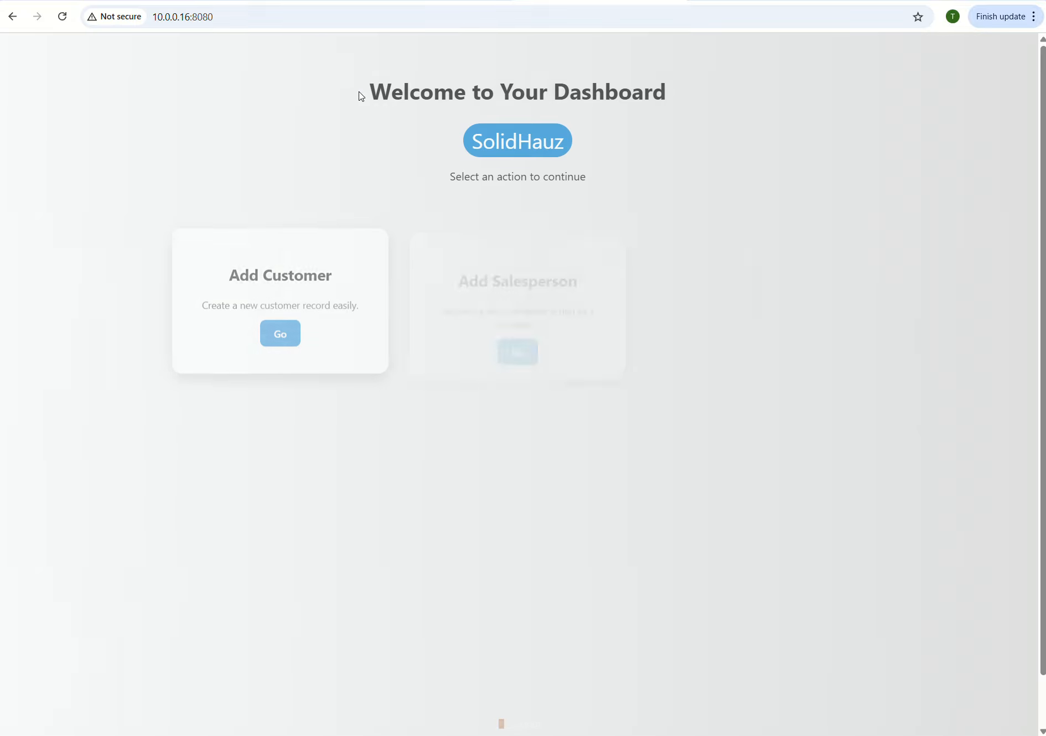